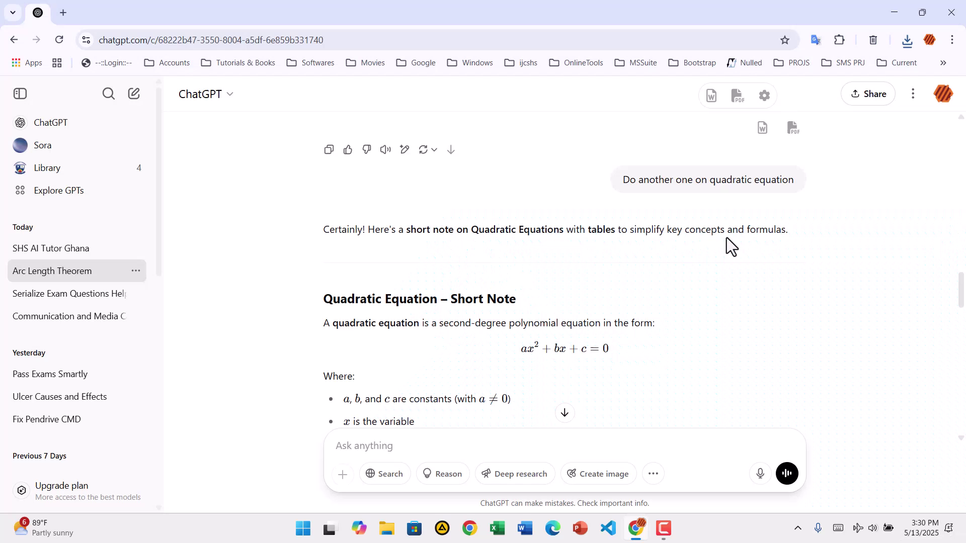
# Export the arc length answer to Word, save it to Downloads and open Arc Length Theorem (2).docx
pyautogui.scroll(3, 727, 239)
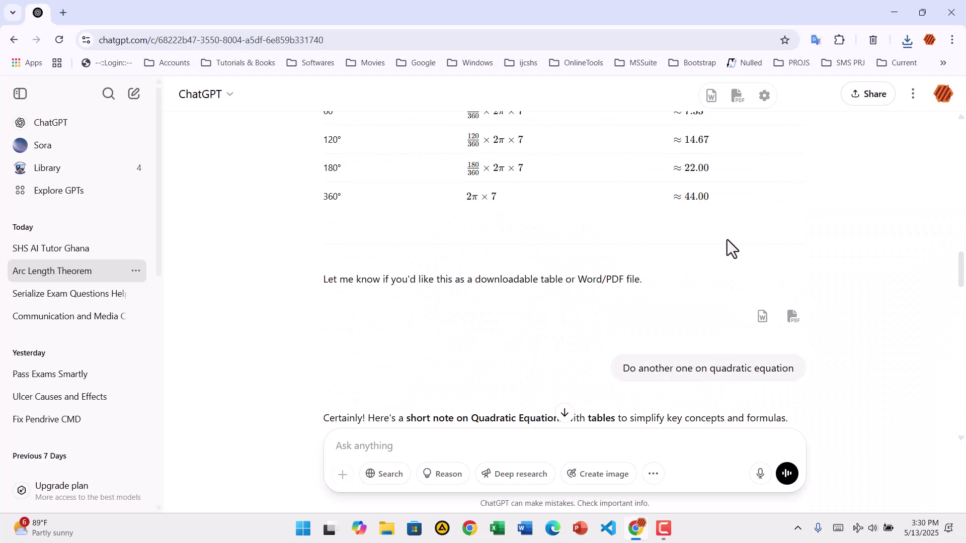
pyautogui.click(763, 320)
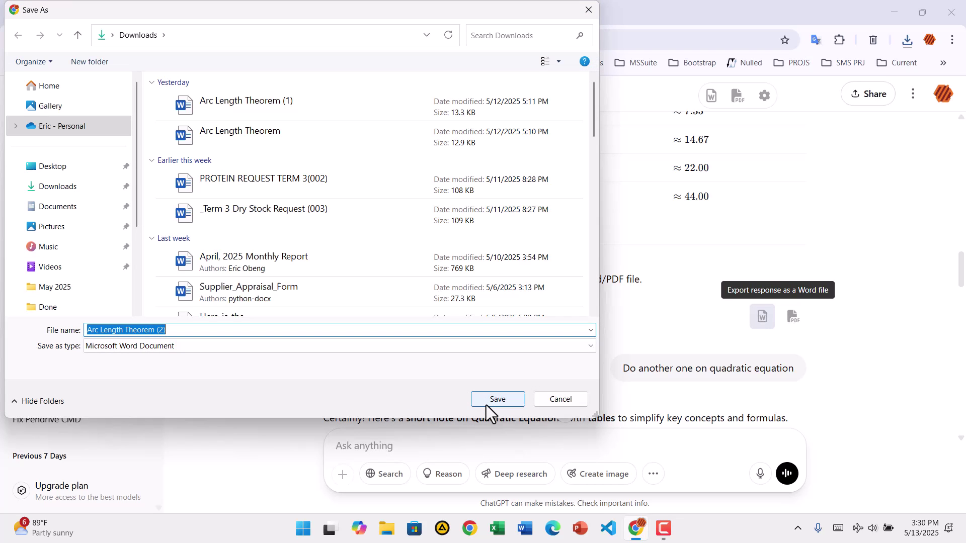
pyautogui.click(495, 399)
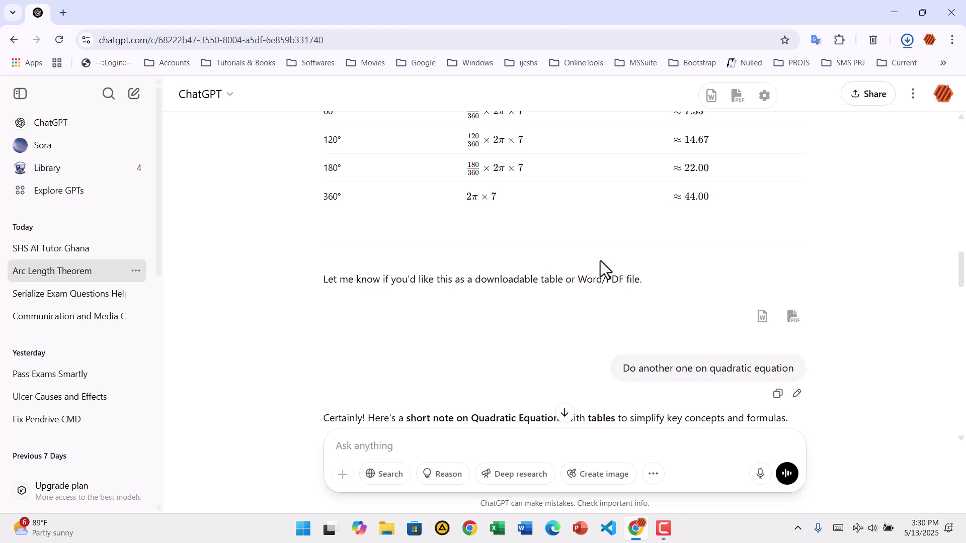
pyautogui.click(795, 74)
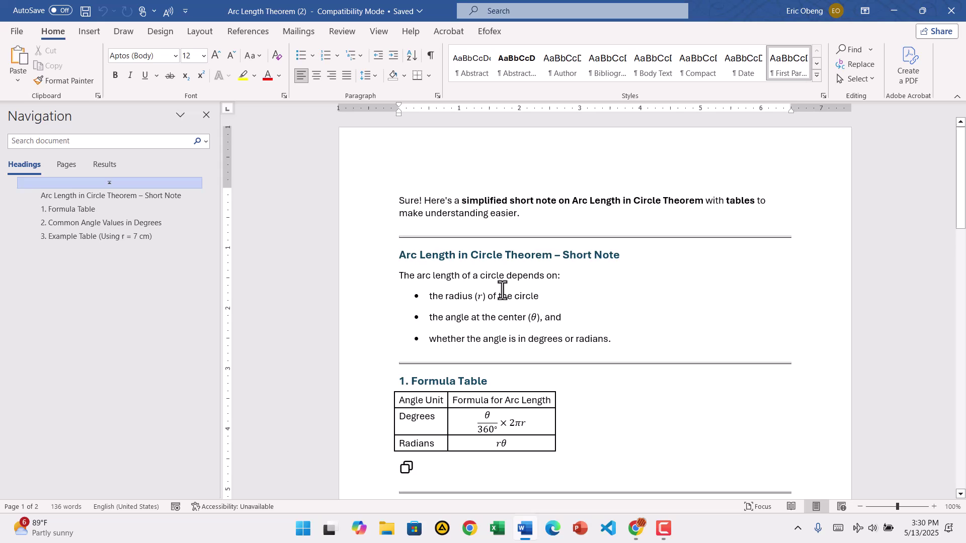
pyautogui.scroll(-1, 503, 289)
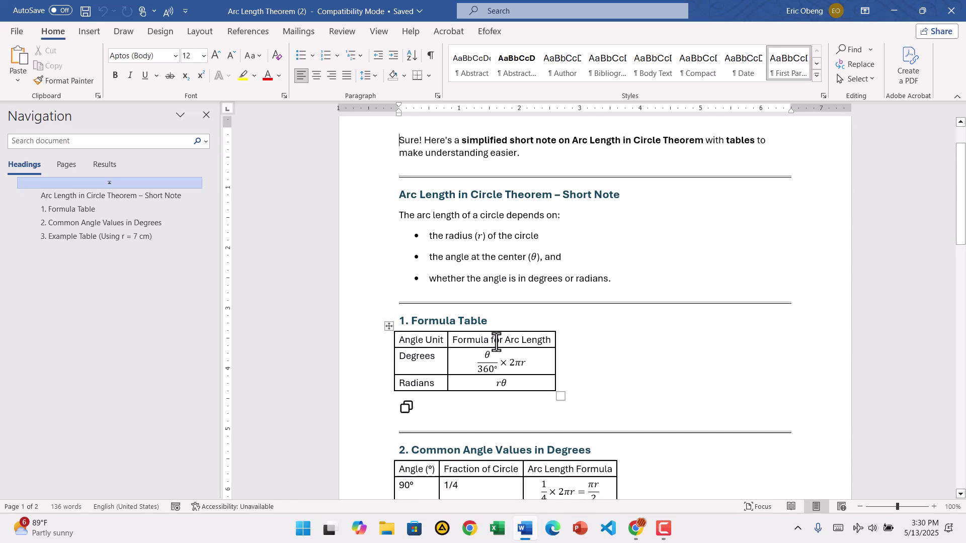
pyautogui.scroll(-1, 496, 339)
pyautogui.click(500, 329)
pyautogui.scroll(-2, 553, 302)
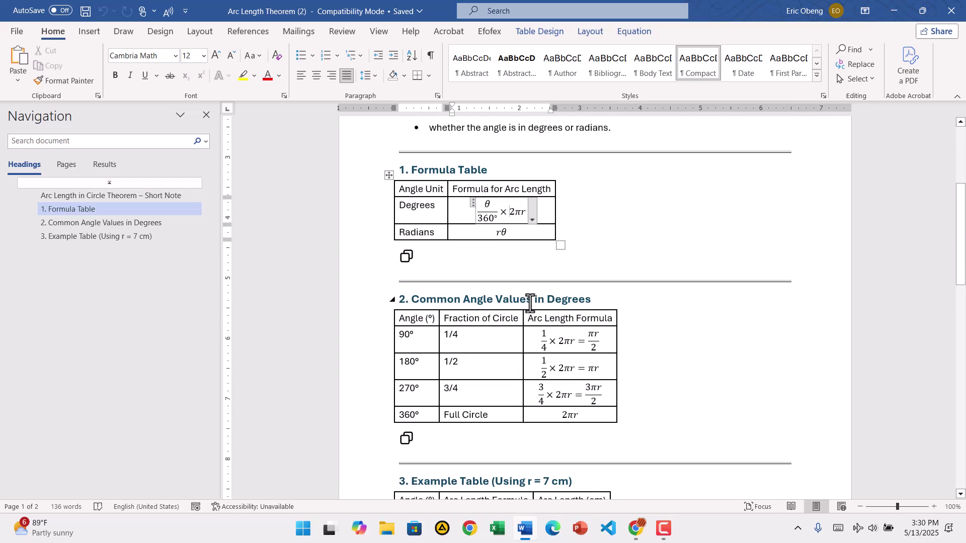
pyautogui.click(566, 334)
pyautogui.scroll(-2, 569, 309)
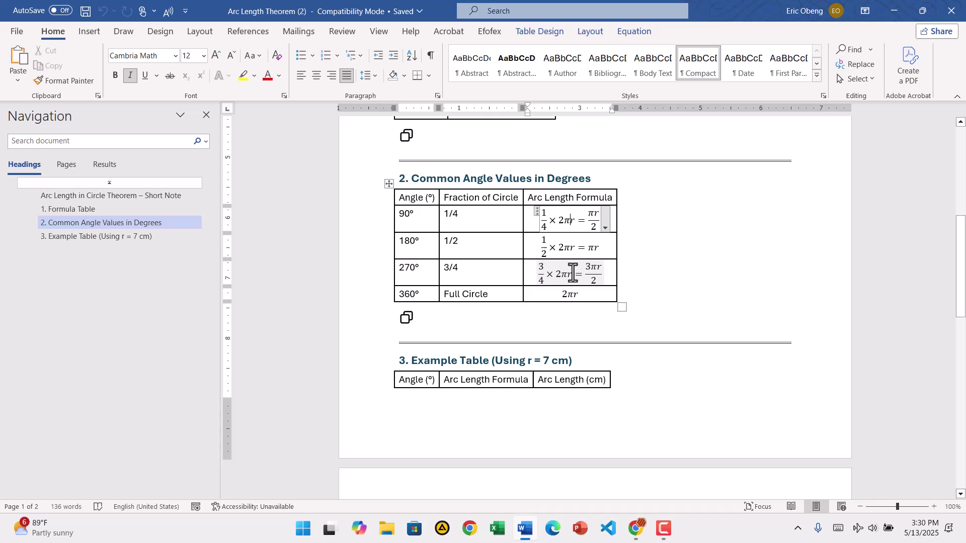
pyautogui.scroll(-4, 568, 272)
pyautogui.scroll(-1, 572, 269)
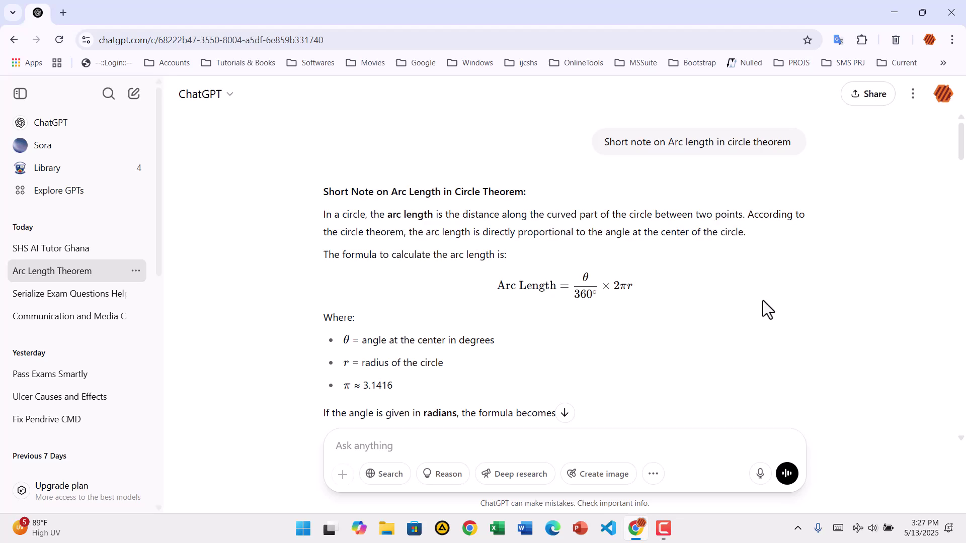
pyautogui.scroll(-6, 864, 255)
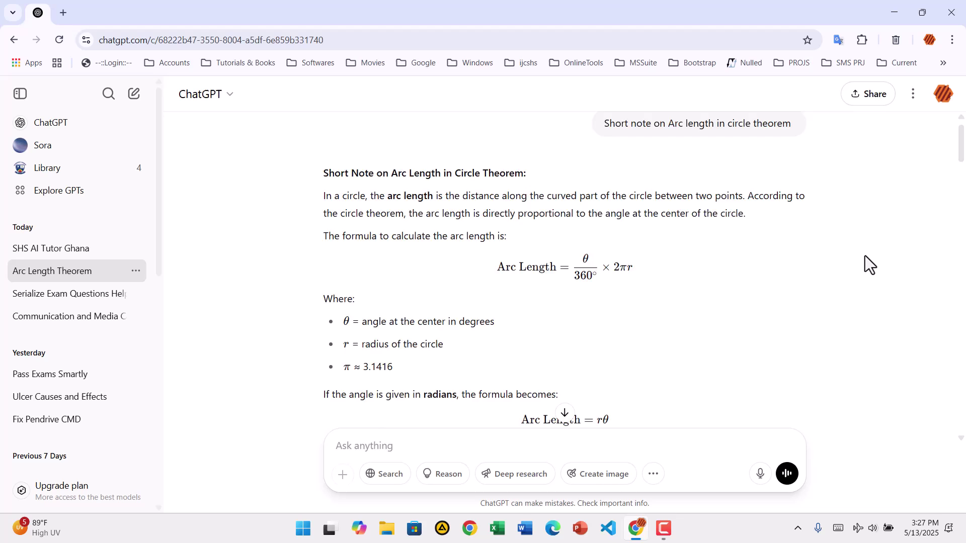
pyautogui.click(960, 245)
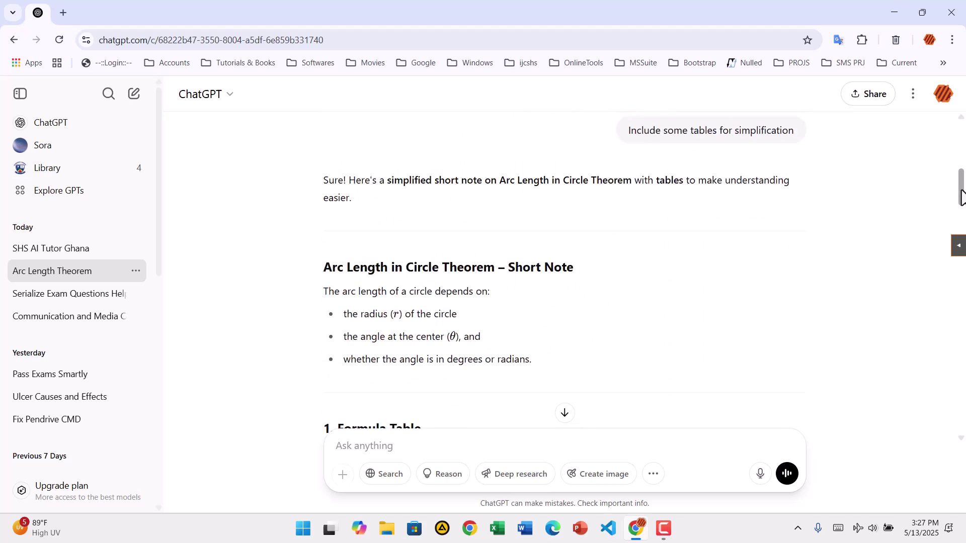
pyautogui.moveTo(960, 246); pyautogui.dragTo(961, 336)
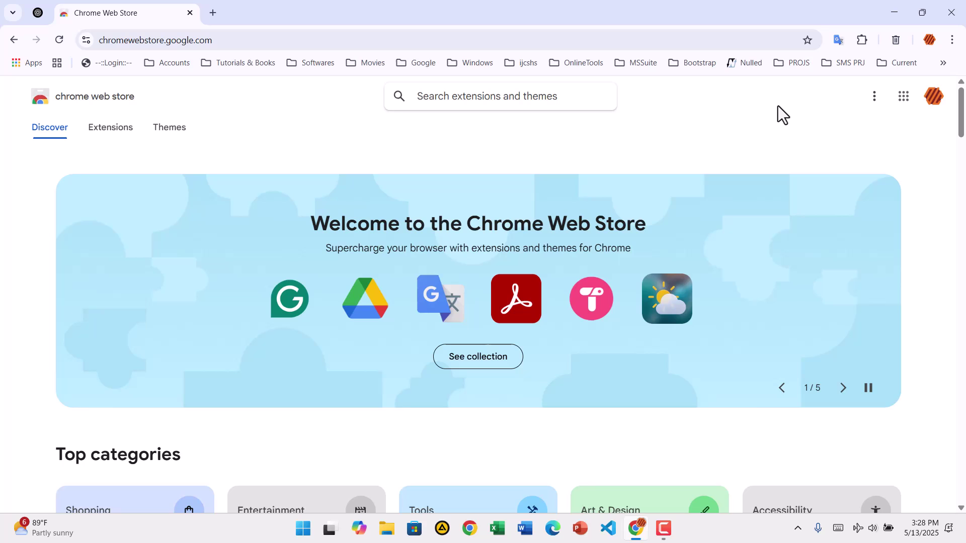
# Search the Web Store for 'chatgpt to word' and install the ChatGPT to Word or PDF extension
pyautogui.click(542, 100)
pyautogui.write('chat')
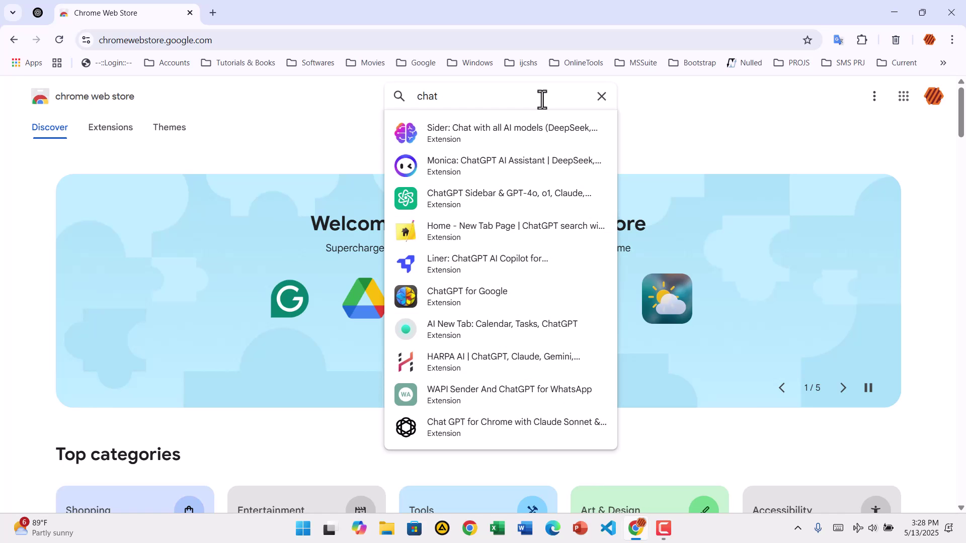
pyautogui.write('gpt ')
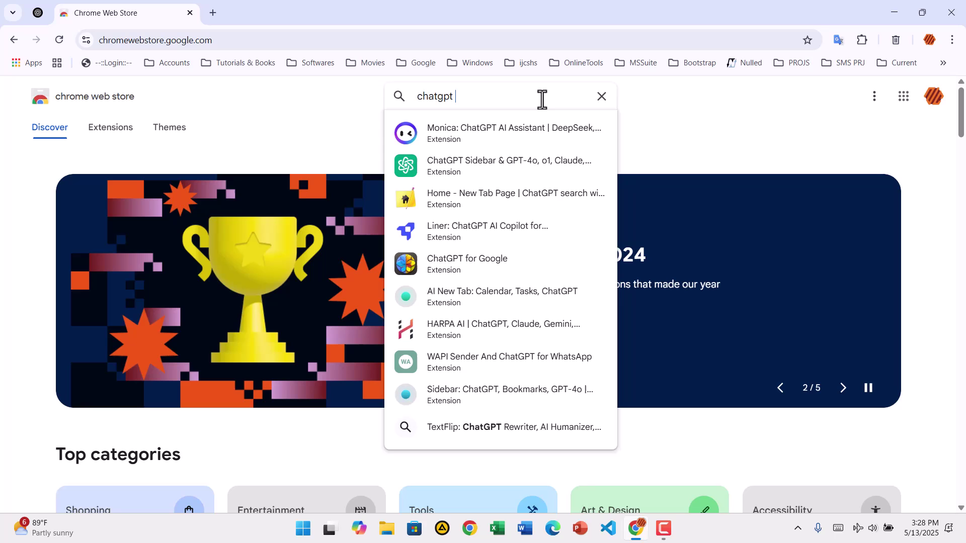
pyautogui.write('to ')
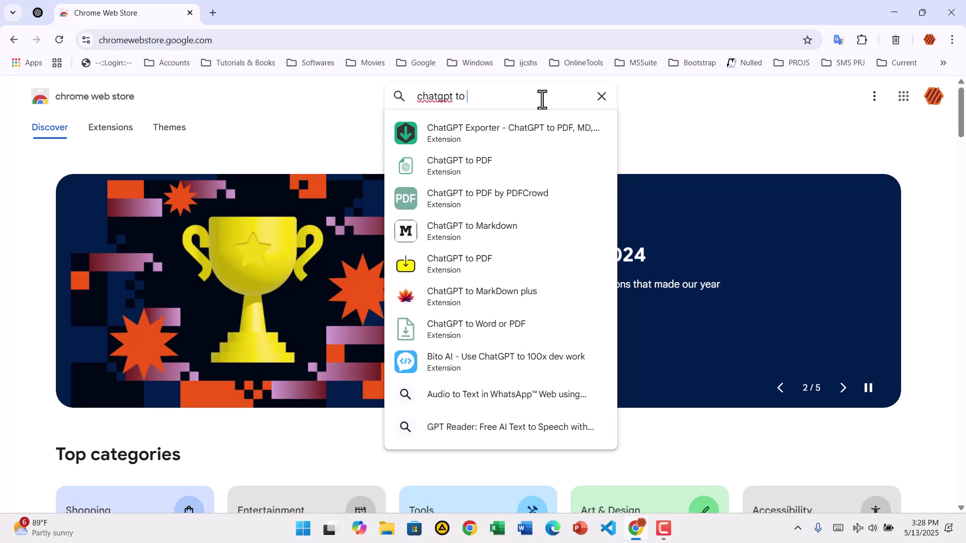
pyautogui.write('word')
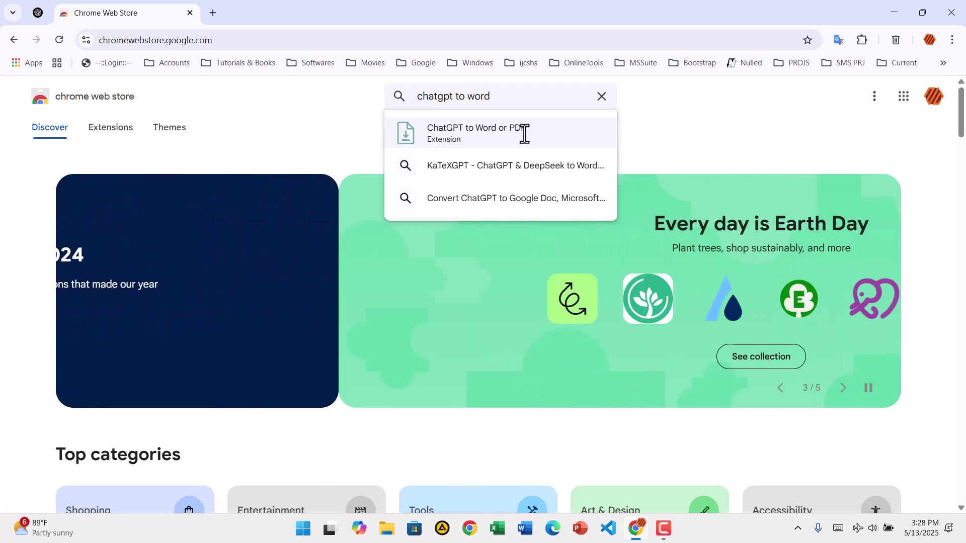
pyautogui.click(524, 134)
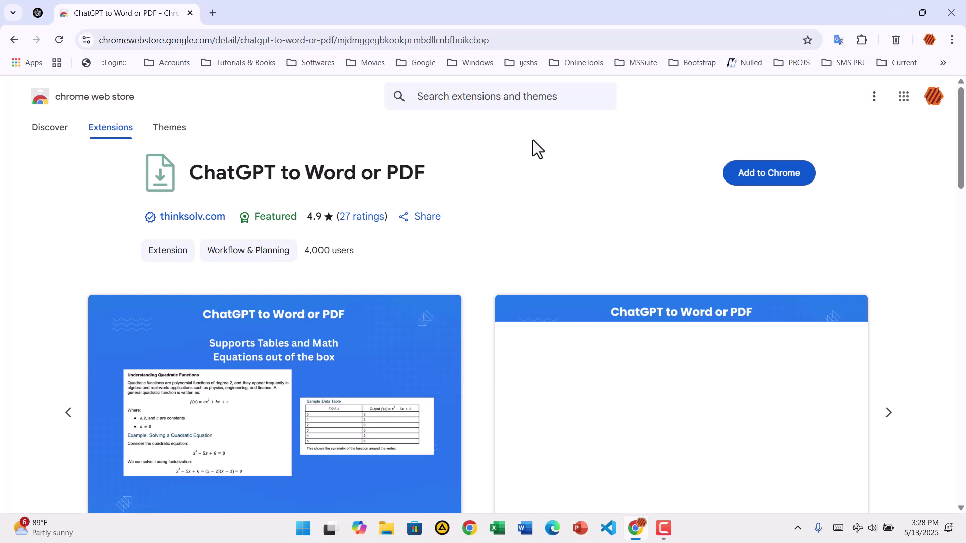
pyautogui.click(770, 180)
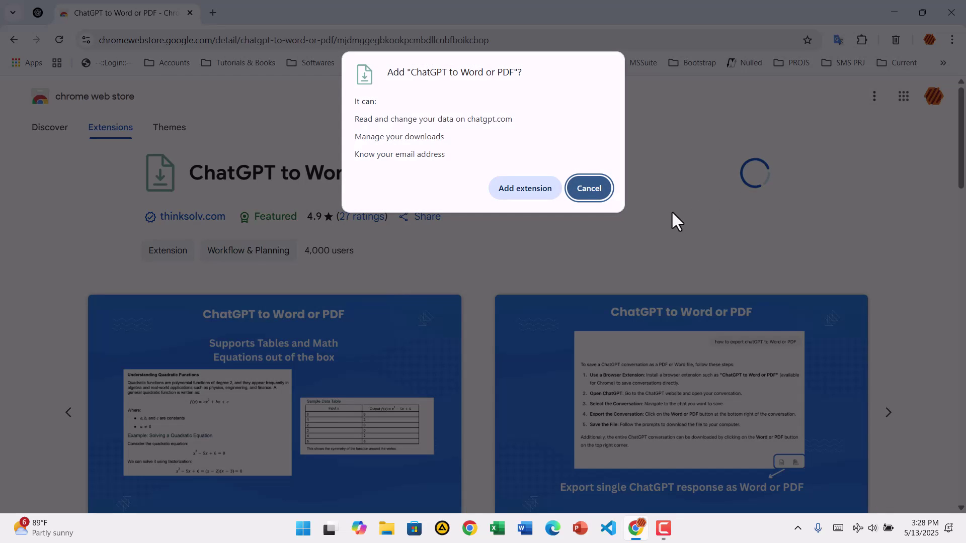
pyautogui.click(526, 191)
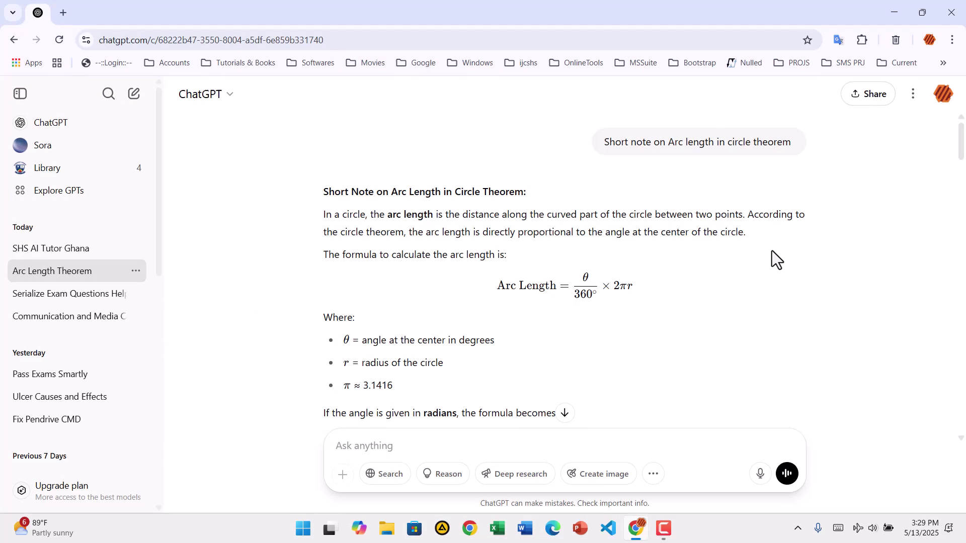
# Refresh the ChatGPT conversation page so the extension's Word and PDF export buttons appear
pyautogui.click(60, 40)
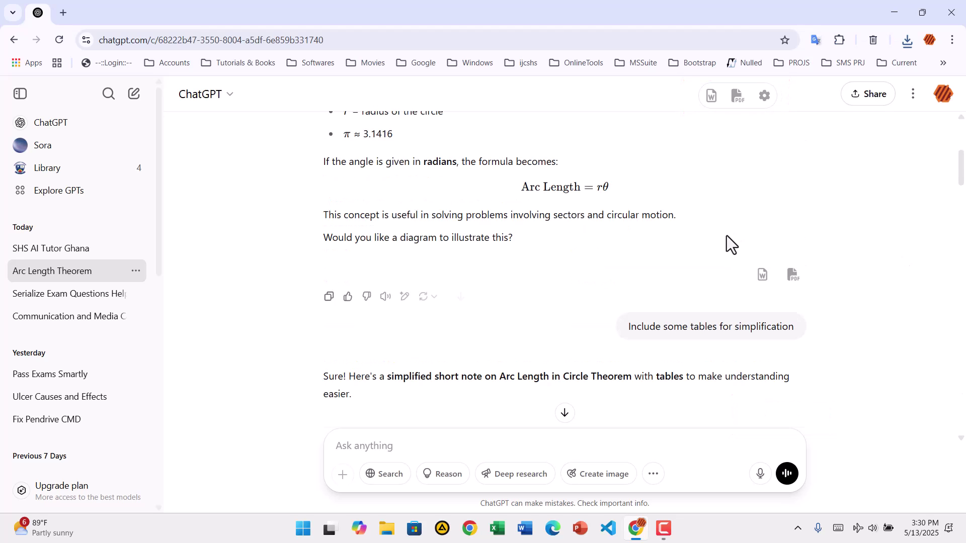
# Export the arc length answer with its Word icon, save it and open Arc Length Theorem (2).docx
pyautogui.scroll(-10, 726, 235)
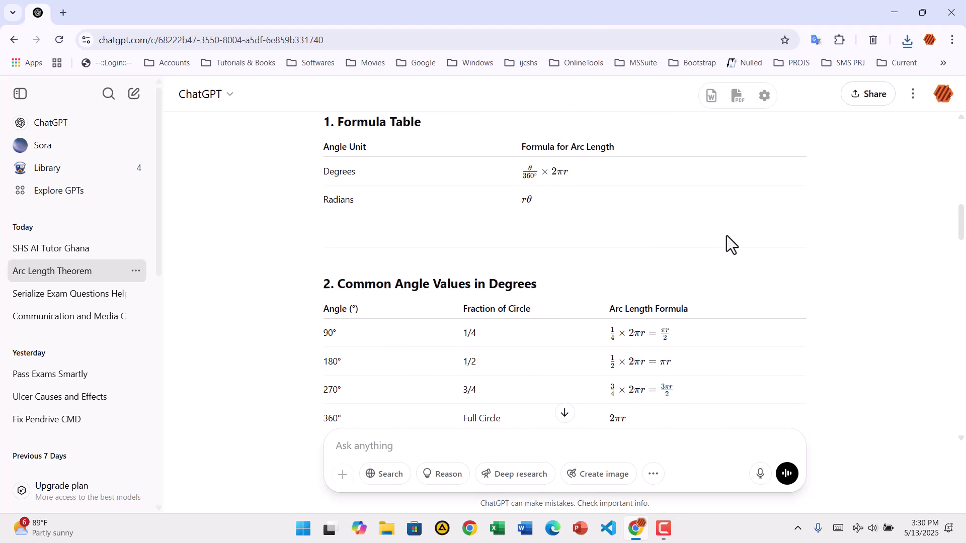
pyautogui.scroll(-8, 726, 235)
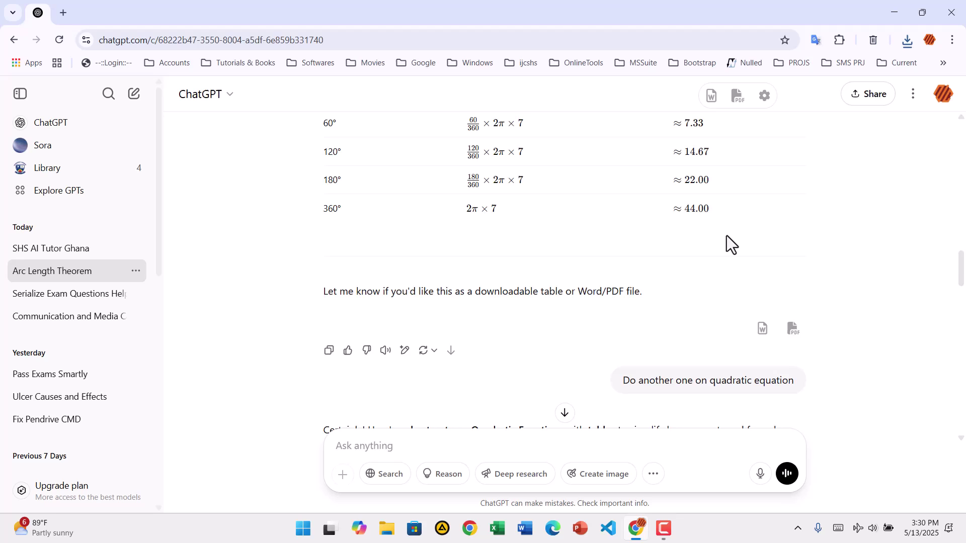
pyautogui.scroll(-4, 726, 235)
pyautogui.scroll(4, 728, 248)
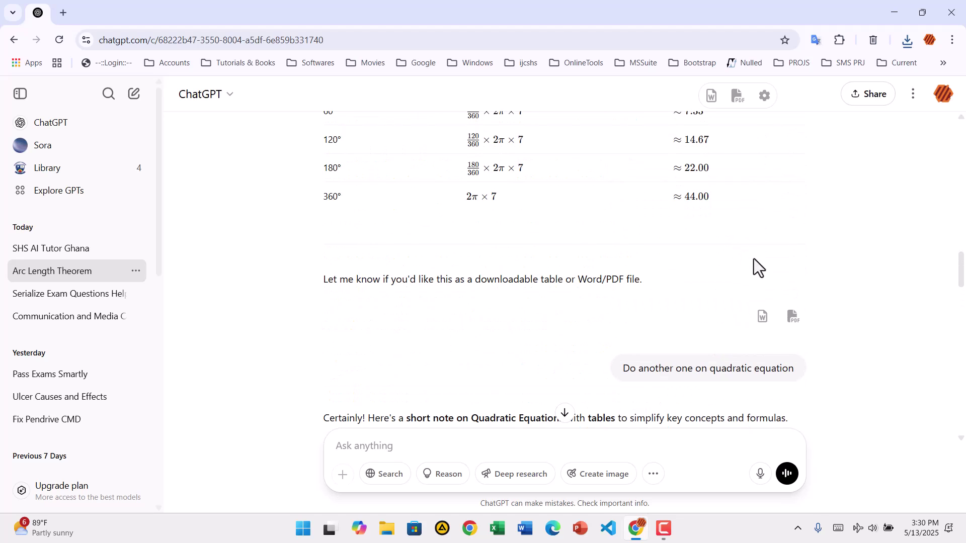
pyautogui.click(762, 318)
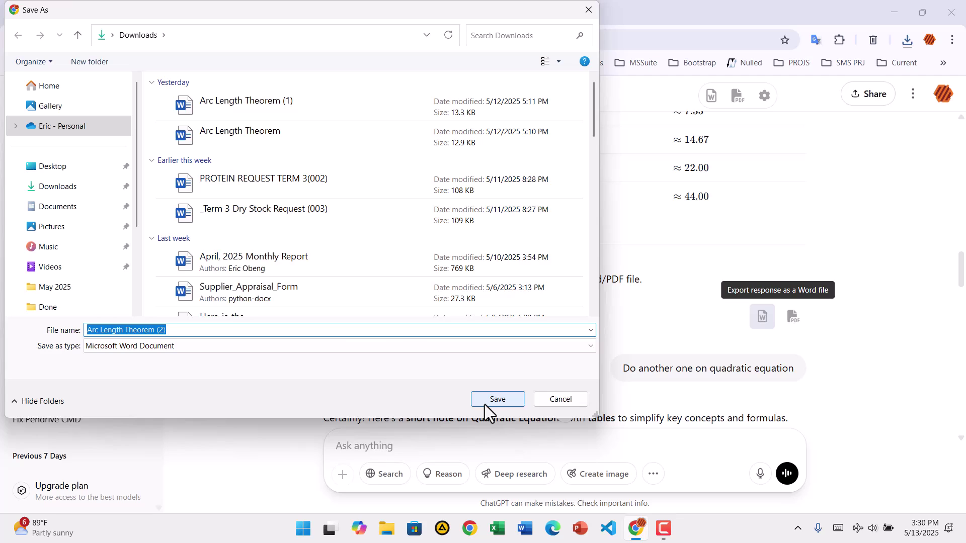
pyautogui.click(484, 404)
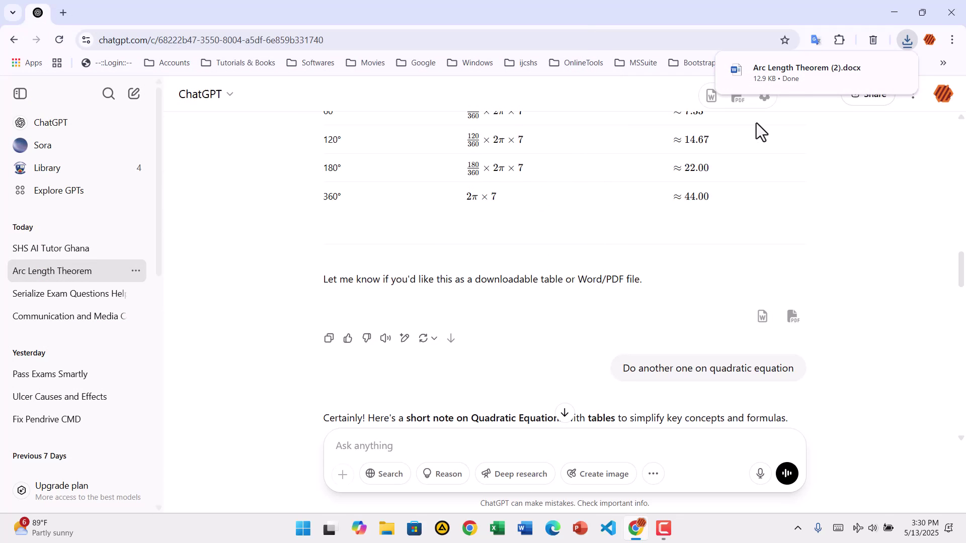
pyautogui.click(794, 74)
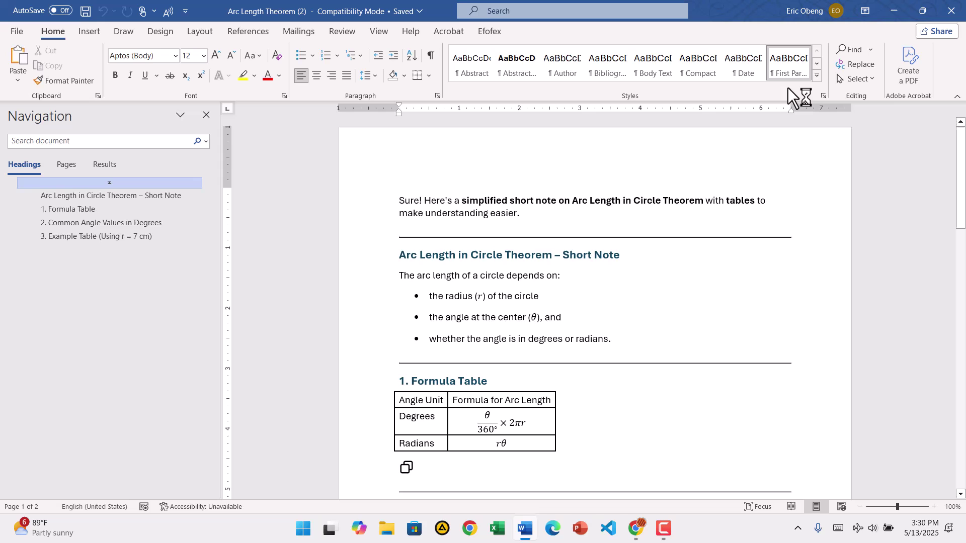
# Confirm the Degrees, 90°, 270° and 60° formulas are editable equations, then close Word
pyautogui.scroll(-2, 443, 295)
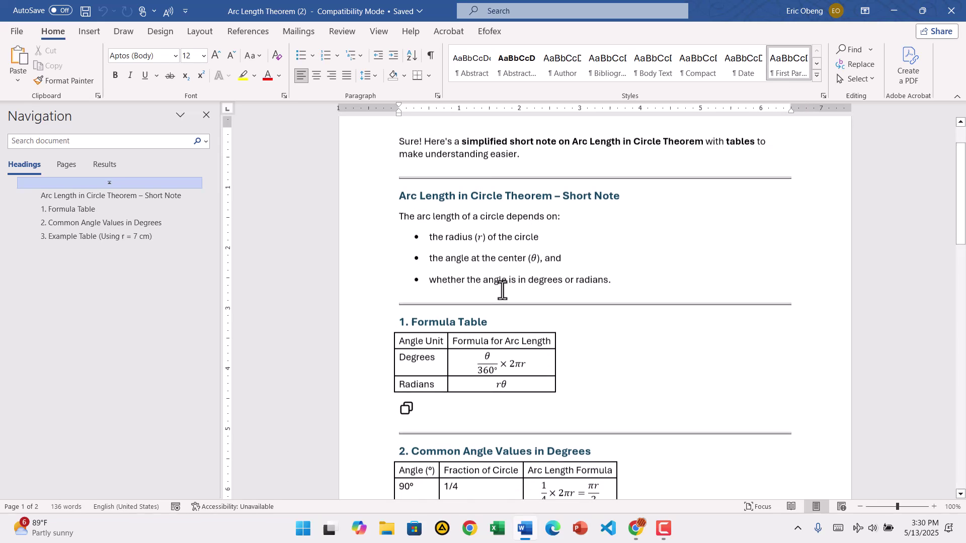
pyautogui.scroll(-1, 503, 334)
pyautogui.click(506, 327)
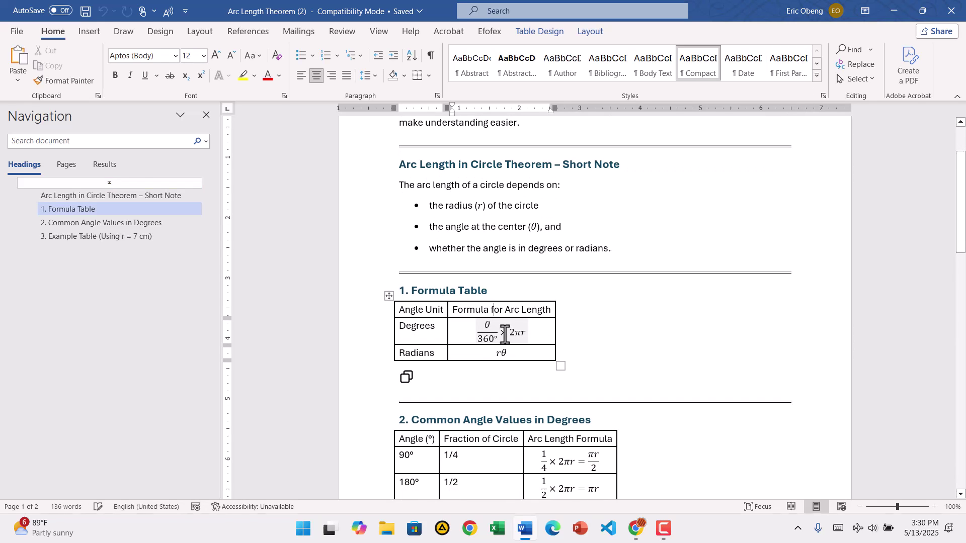
pyautogui.scroll(-1, 521, 302)
pyautogui.scroll(-3, 538, 302)
pyautogui.click(570, 337)
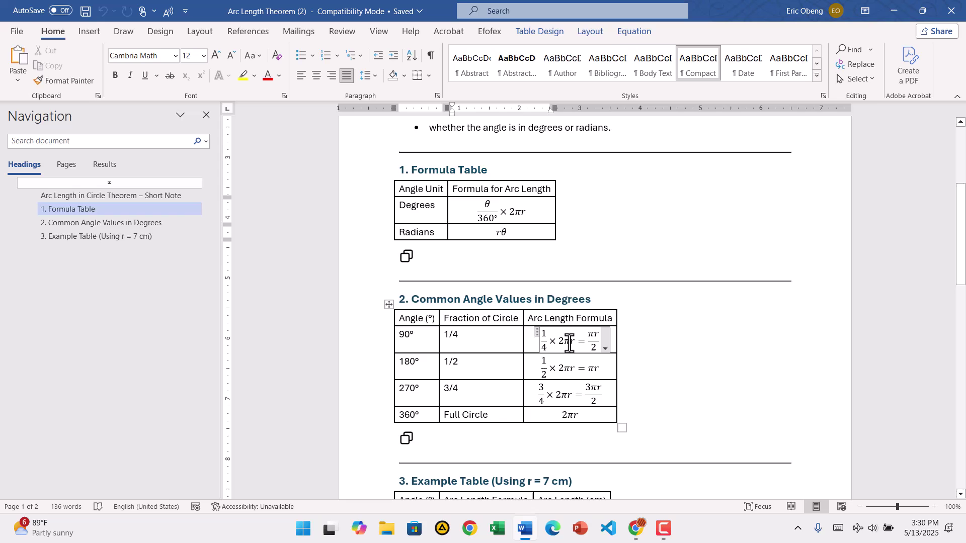
pyautogui.scroll(-4, 570, 311)
pyautogui.click(570, 274)
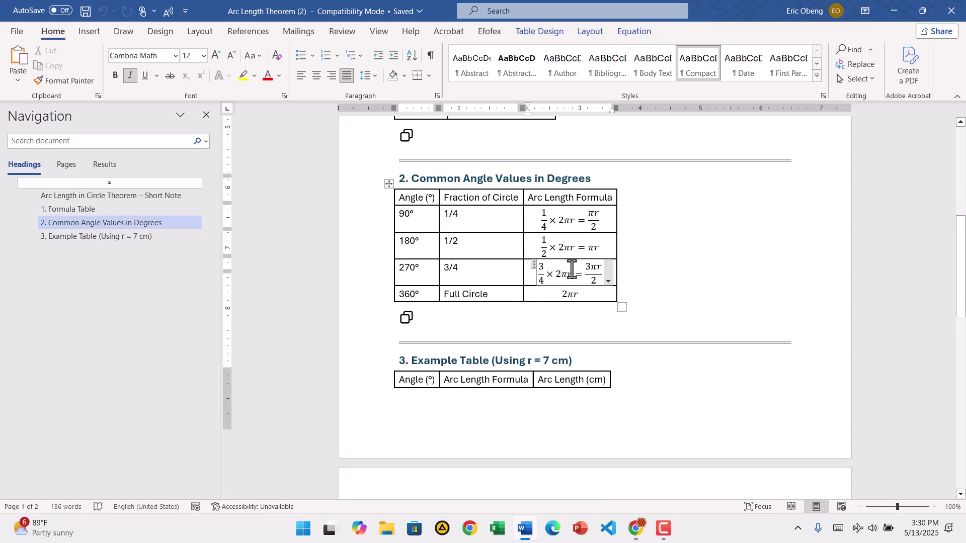
pyautogui.scroll(-5, 570, 277)
pyautogui.click(566, 277)
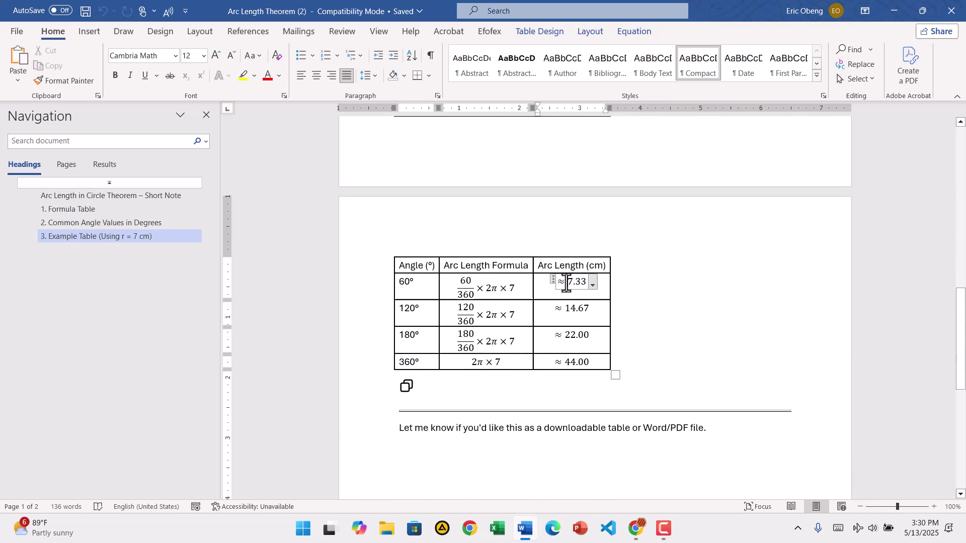
pyautogui.scroll(-6, 571, 270)
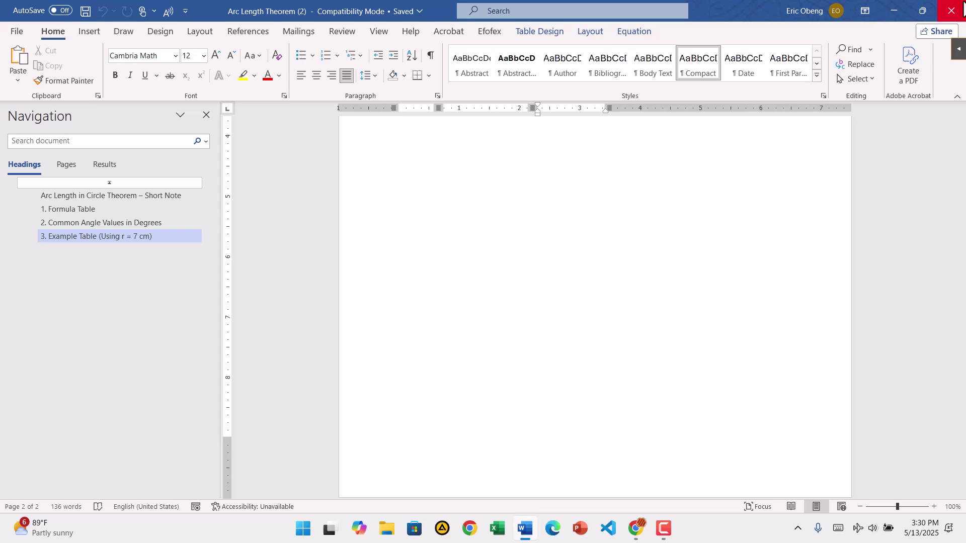
pyautogui.click(951, 11)
# Export the whole conversation from the header Word icon and save it as Arc Length Theorem (3).docx
pyautogui.scroll(10, 641, 195)
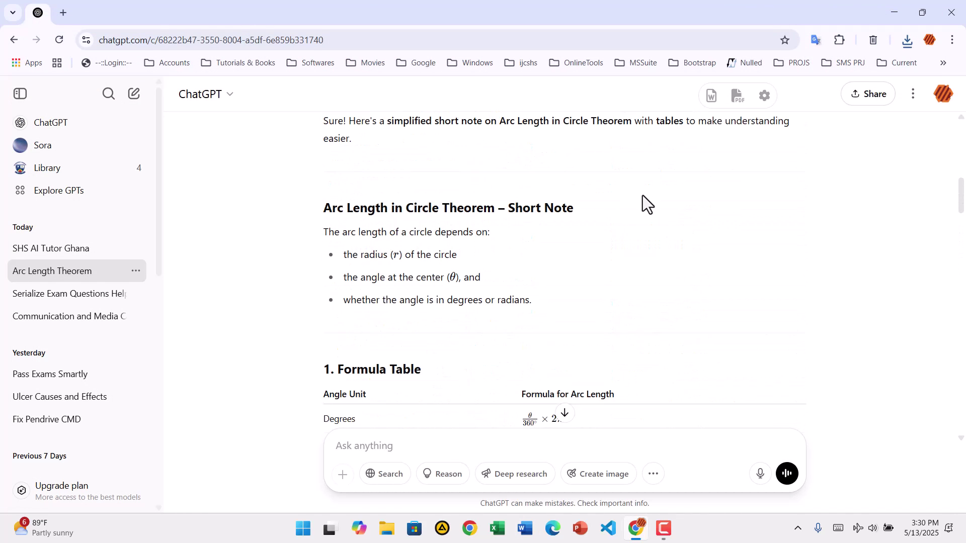
pyautogui.scroll(8, 641, 195)
pyautogui.scroll(-10, 642, 195)
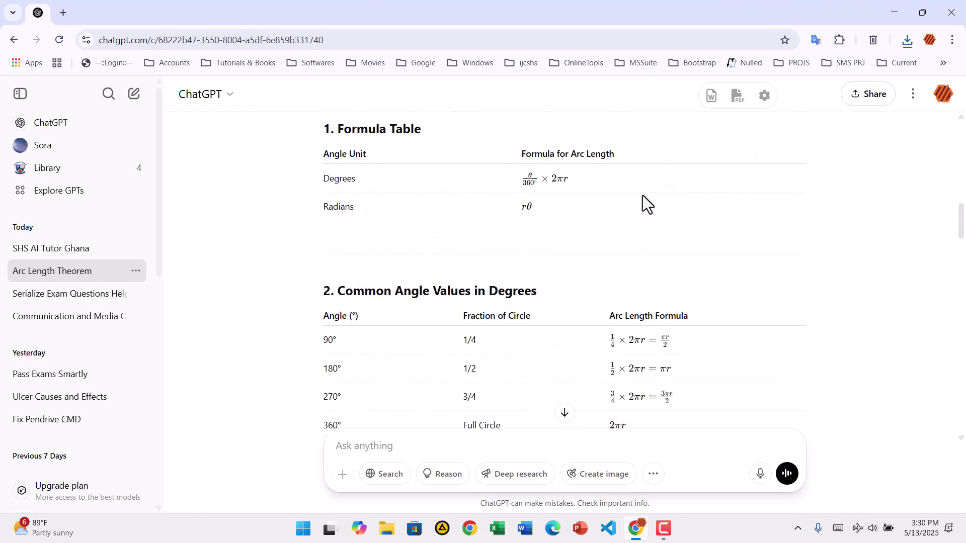
pyautogui.scroll(-8, 641, 195)
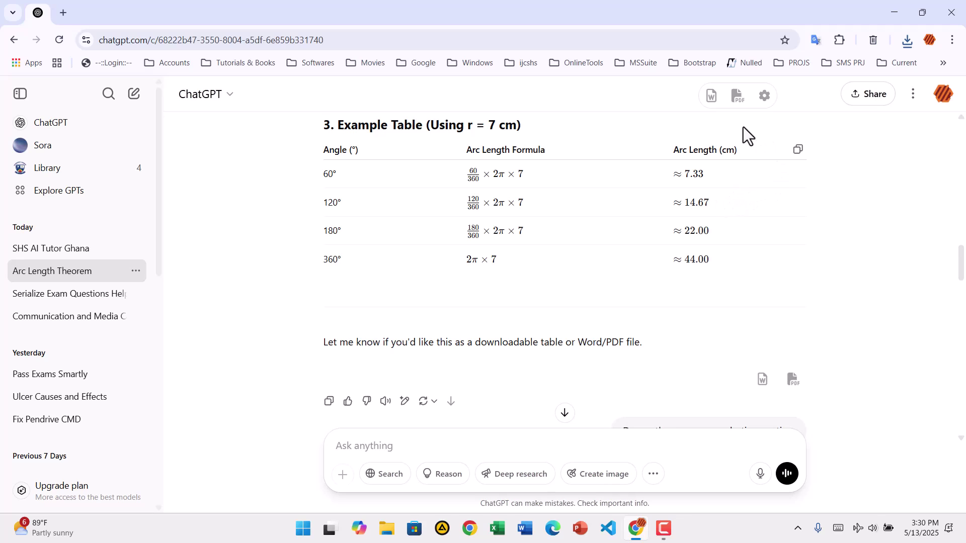
pyautogui.click(711, 97)
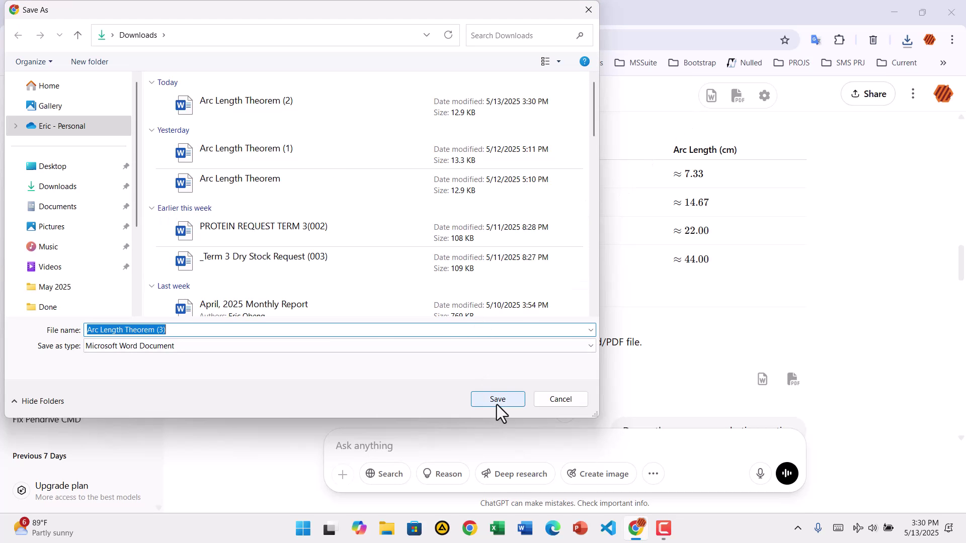
pyautogui.click(496, 399)
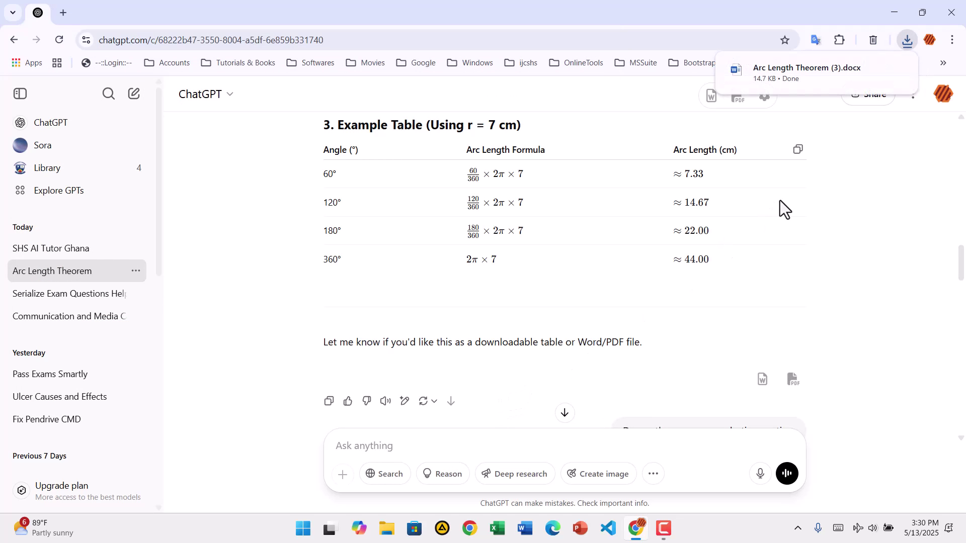
pyautogui.click(779, 72)
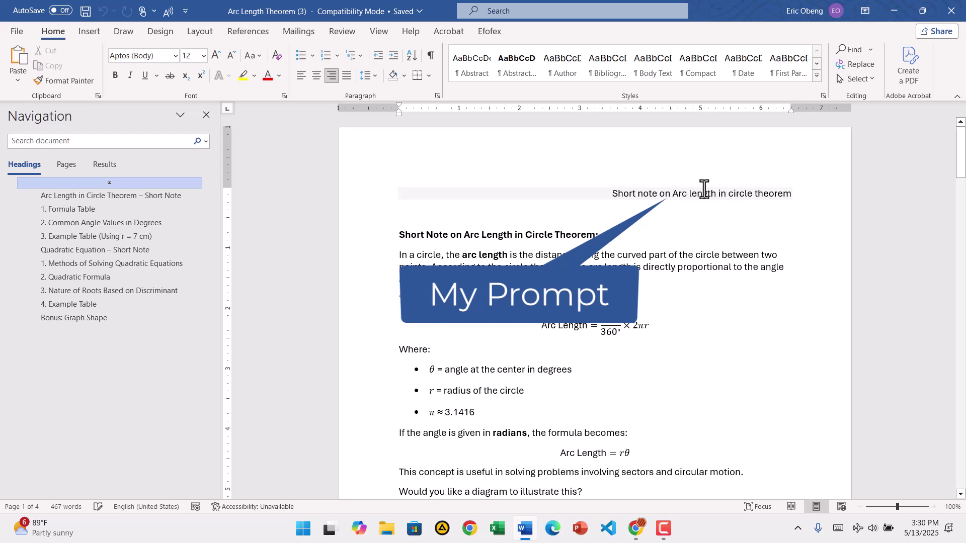
pyautogui.scroll(-3, 703, 189)
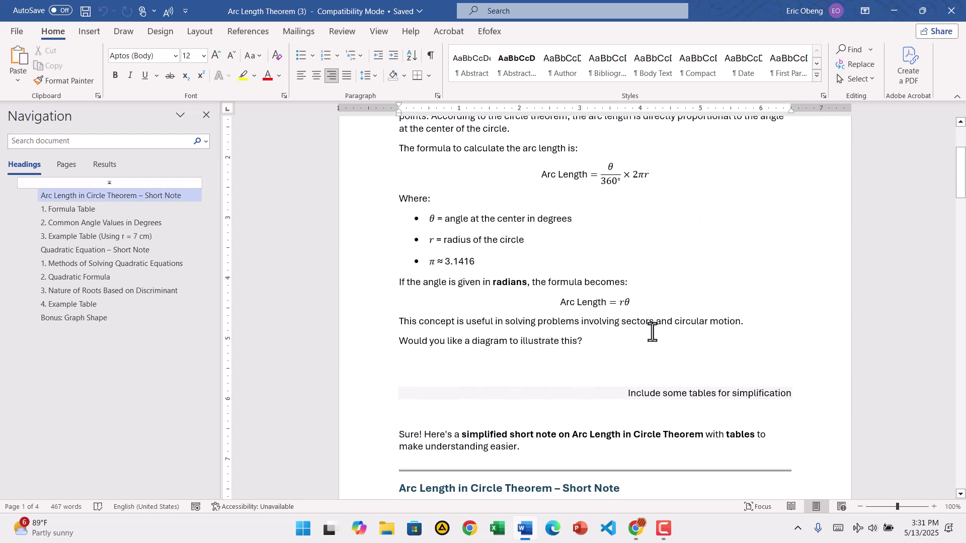
pyautogui.scroll(-1, 684, 283)
pyautogui.click(601, 275)
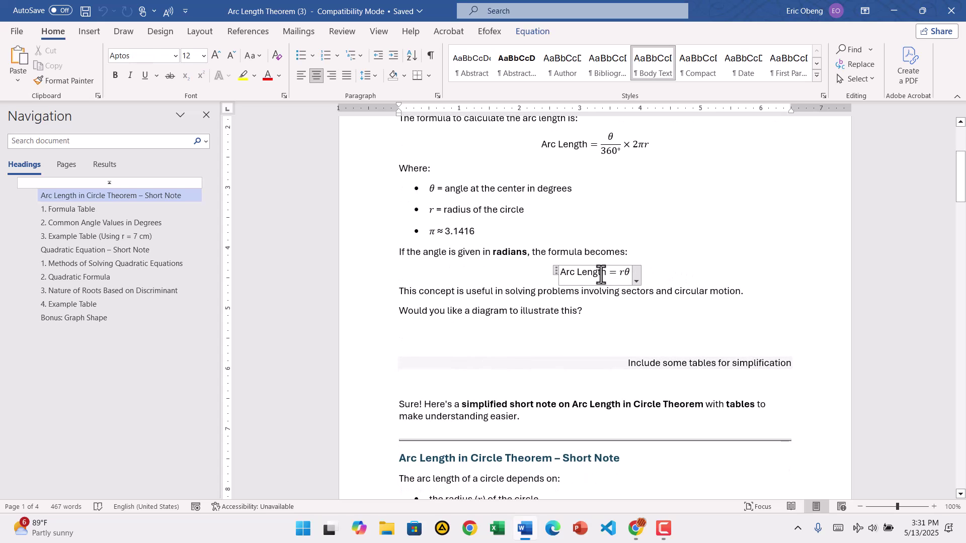
pyautogui.scroll(-11, 628, 256)
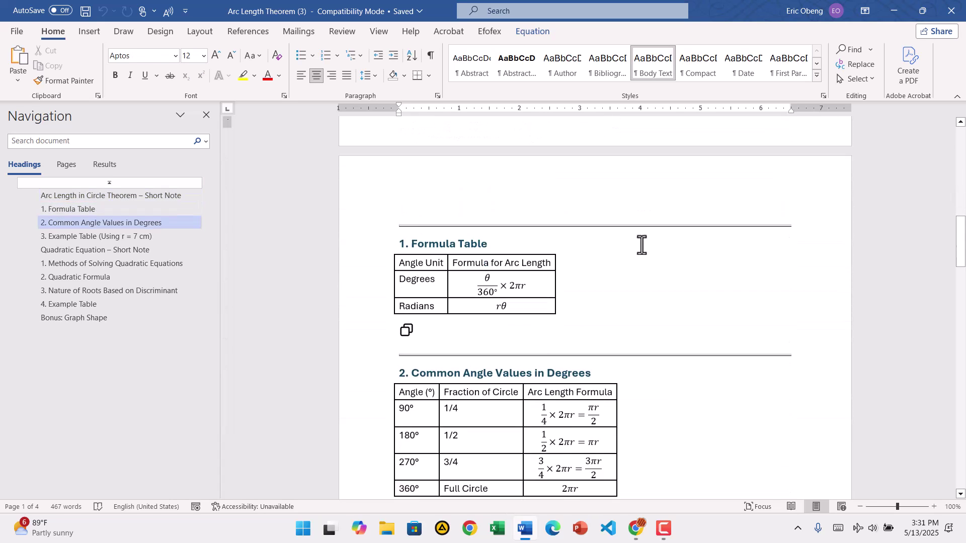
pyautogui.scroll(-12, 641, 245)
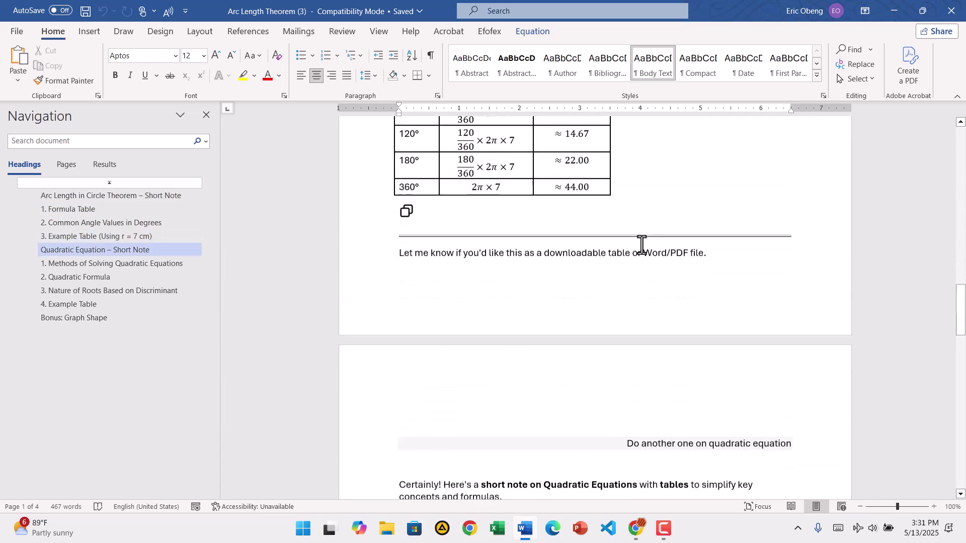
pyautogui.scroll(-5, 642, 244)
pyautogui.click(666, 217)
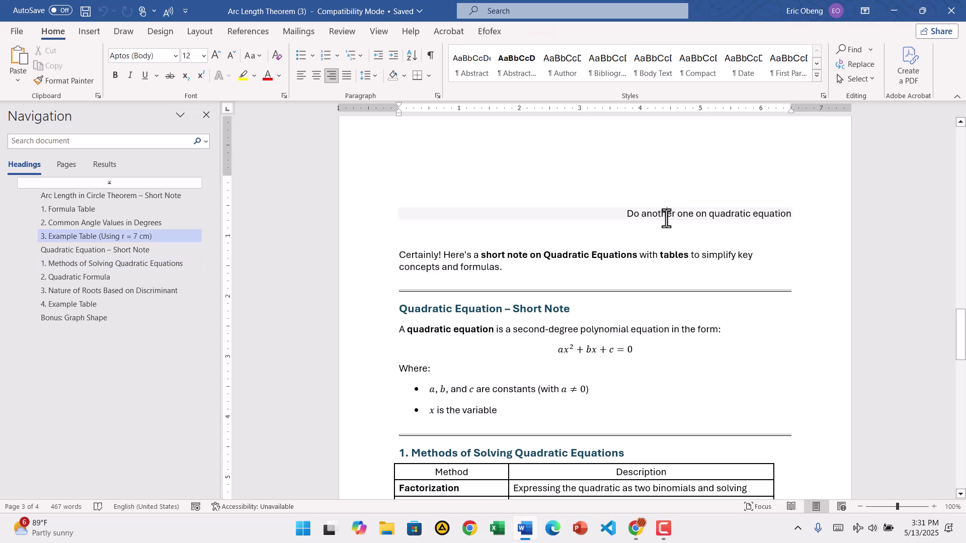
pyautogui.scroll(-3, 666, 219)
pyautogui.scroll(-10, 666, 219)
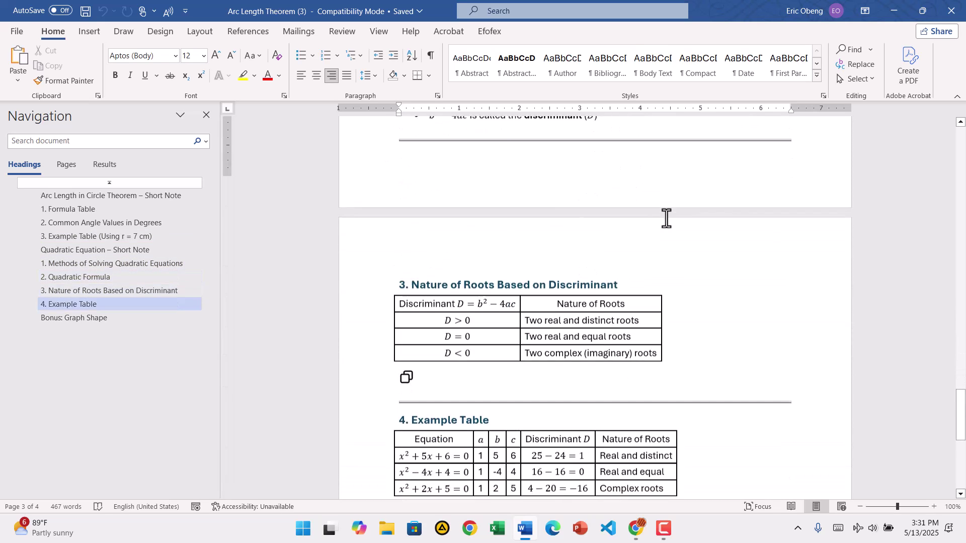
pyautogui.scroll(-2, 666, 219)
pyautogui.scroll(12, 666, 219)
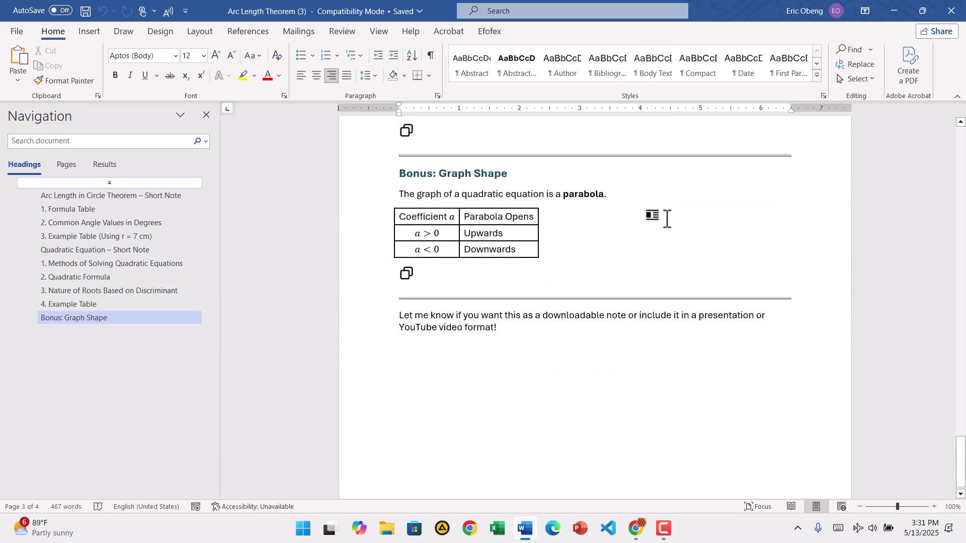
pyautogui.scroll(12, 667, 219)
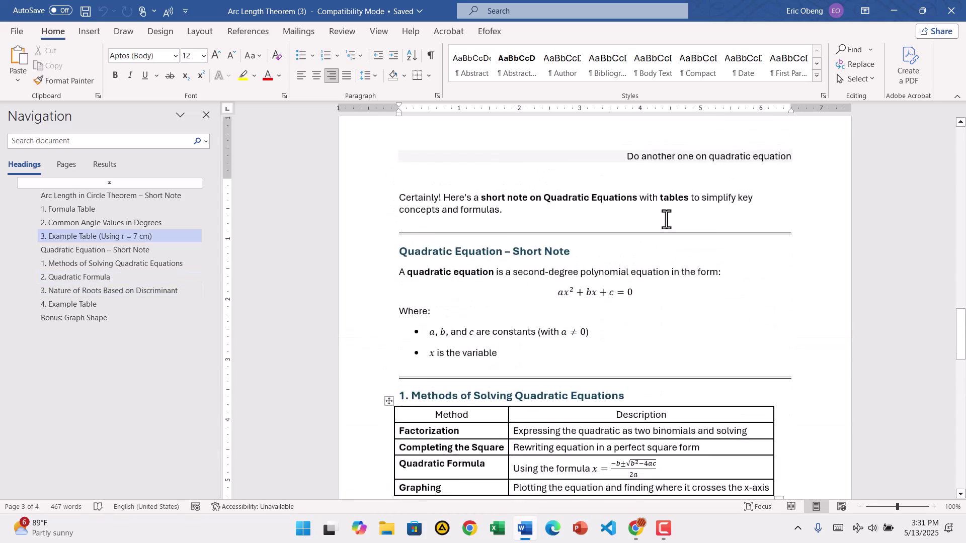
pyautogui.scroll(15, 666, 218)
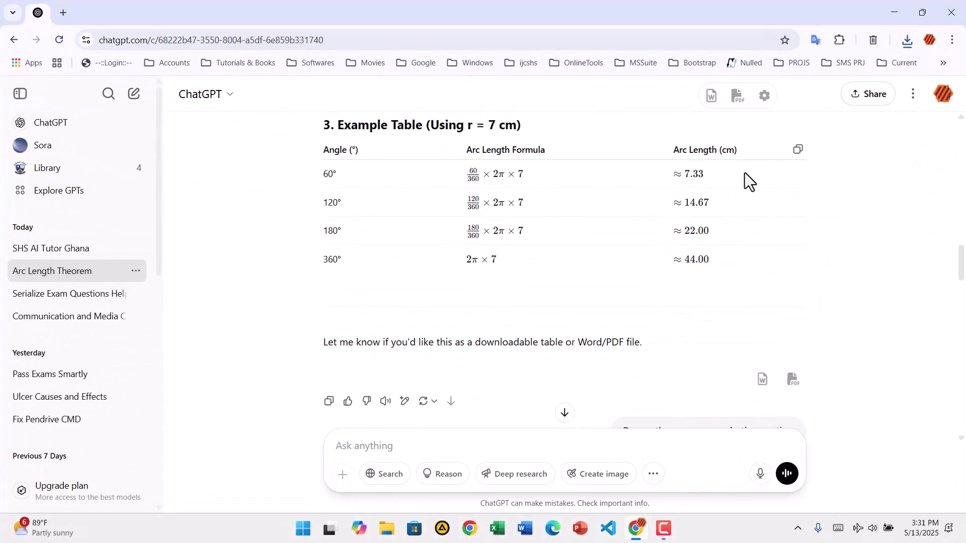
# Switch on 'Export only ChatGPT responses' in the exporter's conversion settings
pyautogui.click(764, 97)
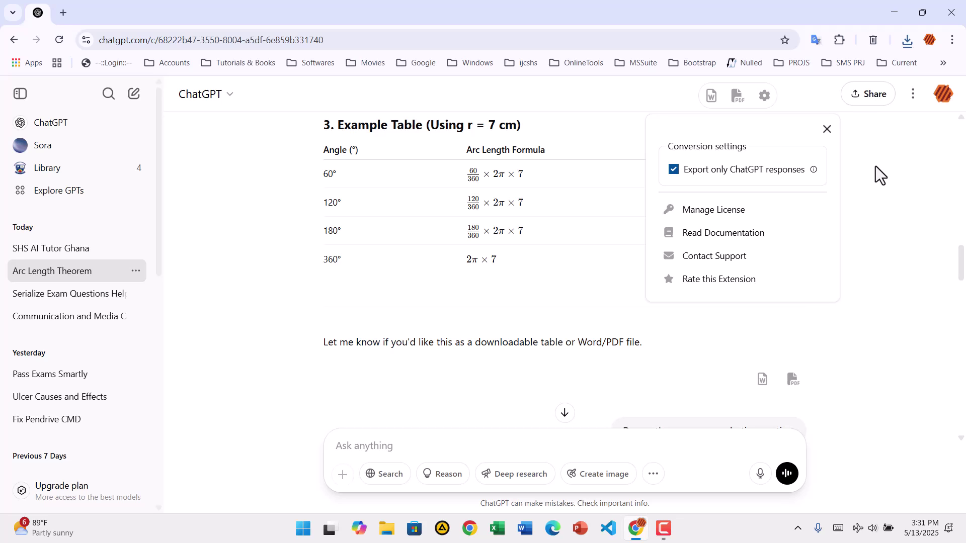
pyautogui.click(826, 130)
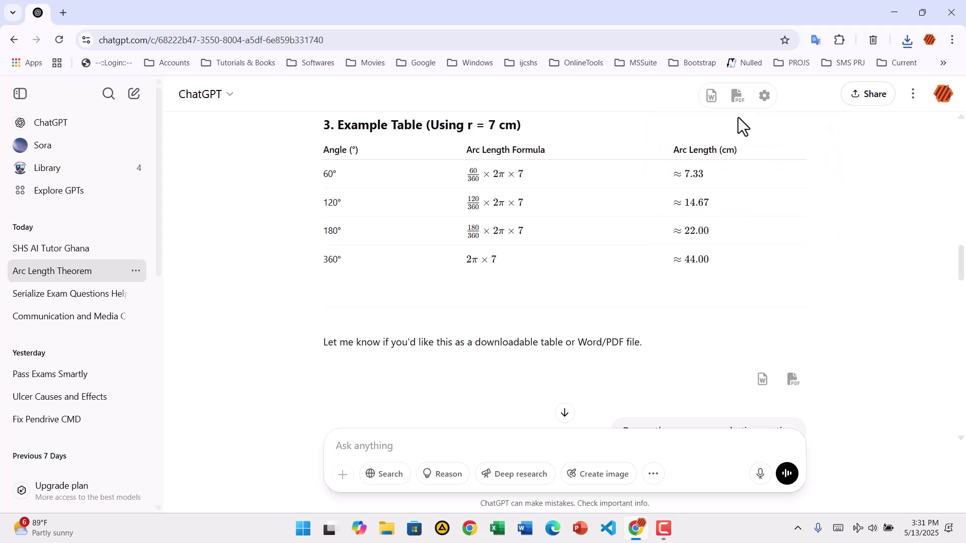
# Export the responses-only conversation, save it as Arc Length Theorem (4).docx and open it
pyautogui.click(706, 98)
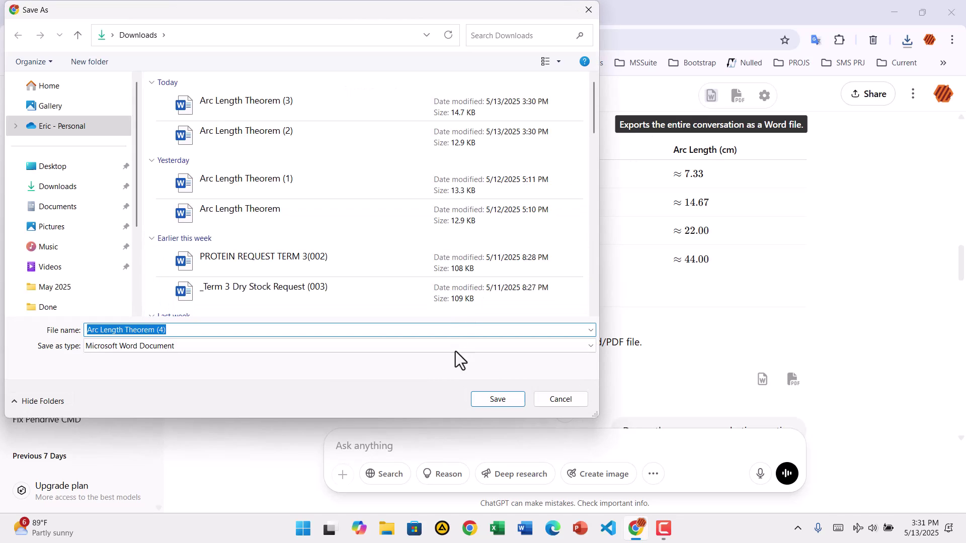
pyautogui.click(493, 400)
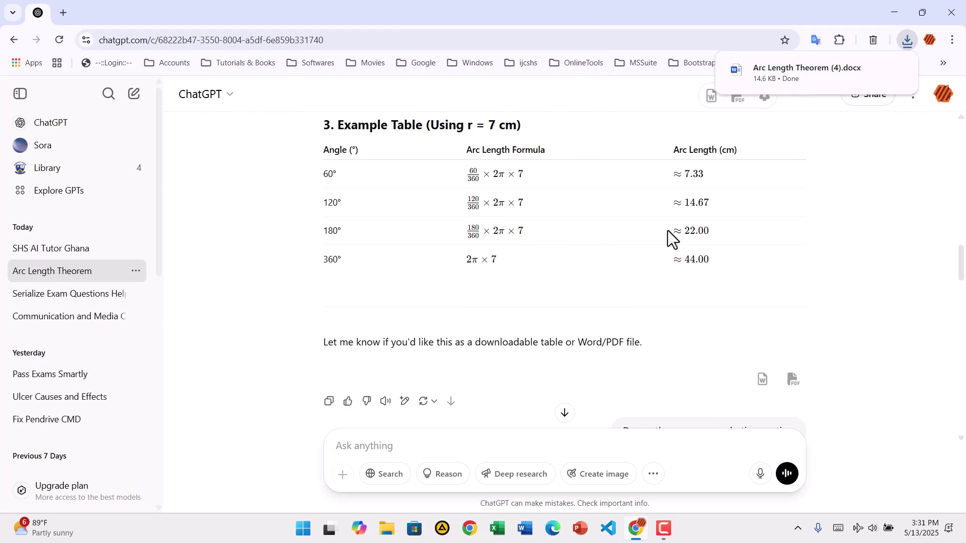
pyautogui.click(800, 75)
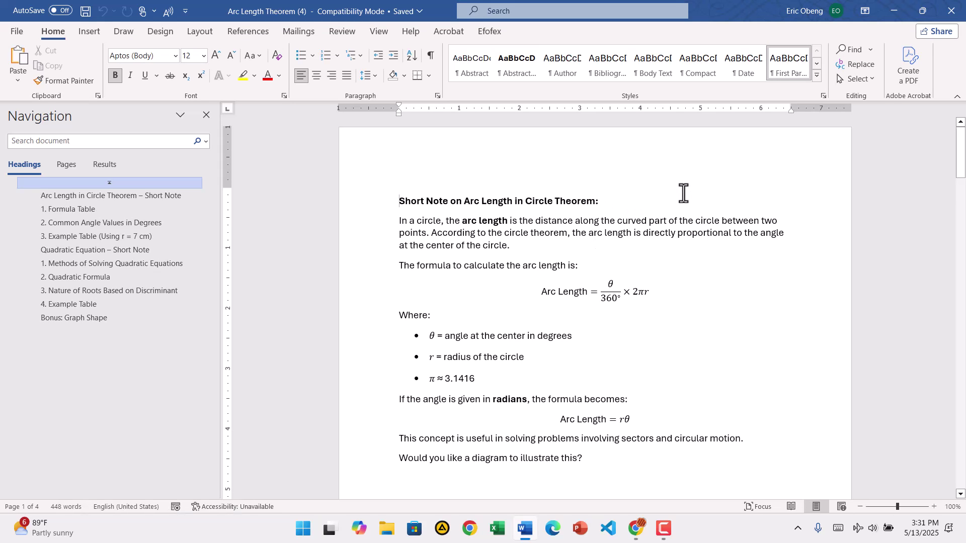
# Scroll through Arc Length Theorem (4), checking the arc length formula and 180° row equations
pyautogui.scroll(-4, 685, 215)
pyautogui.click(610, 177)
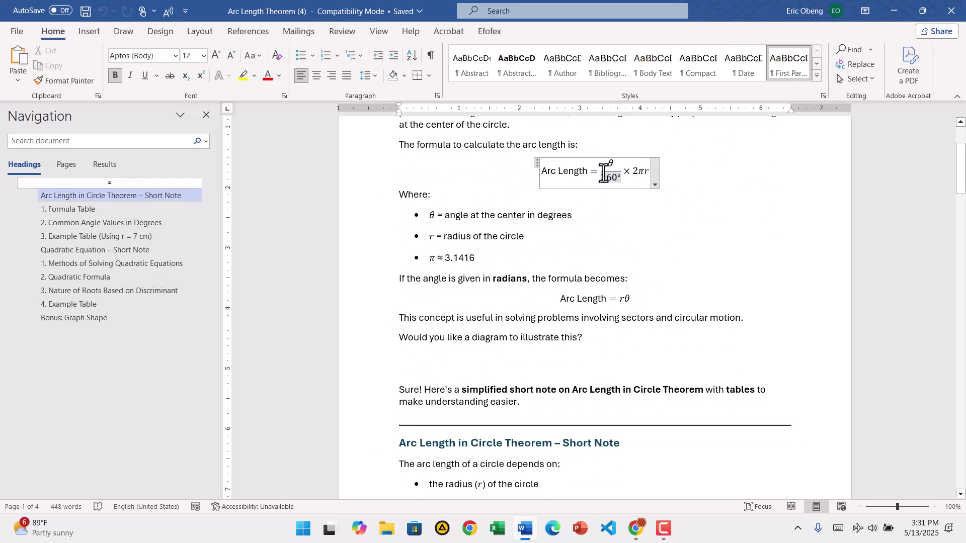
pyautogui.scroll(-10, 700, 195)
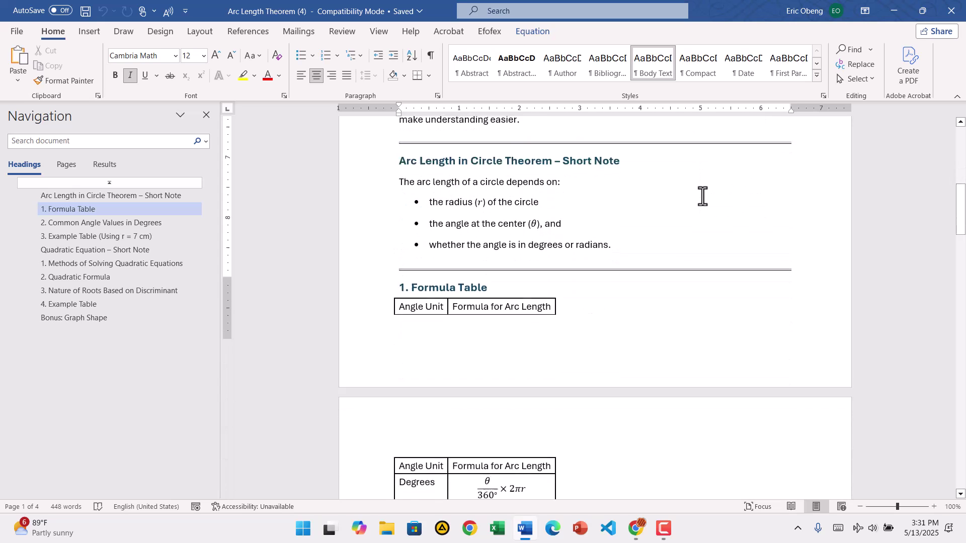
pyautogui.scroll(-11, 702, 196)
pyautogui.click(575, 203)
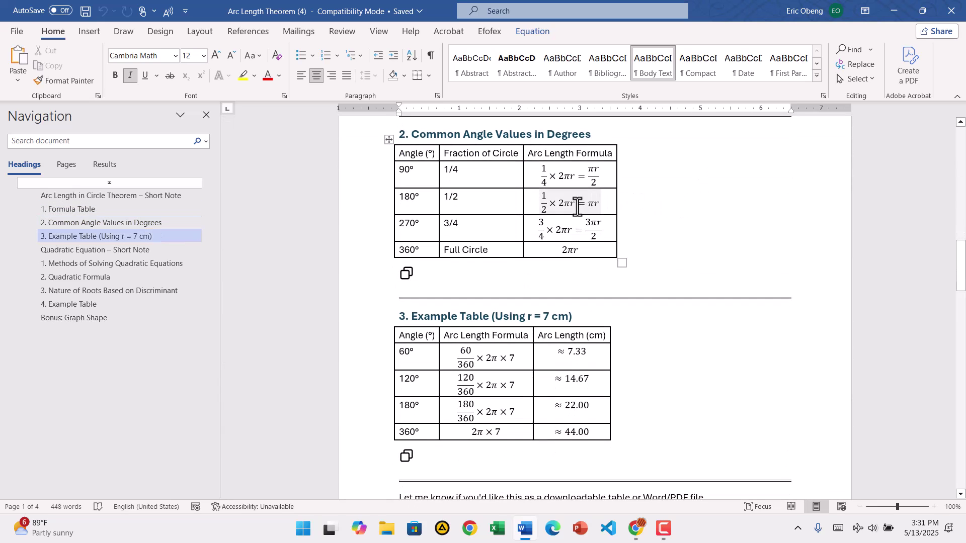
pyautogui.scroll(-20, 659, 195)
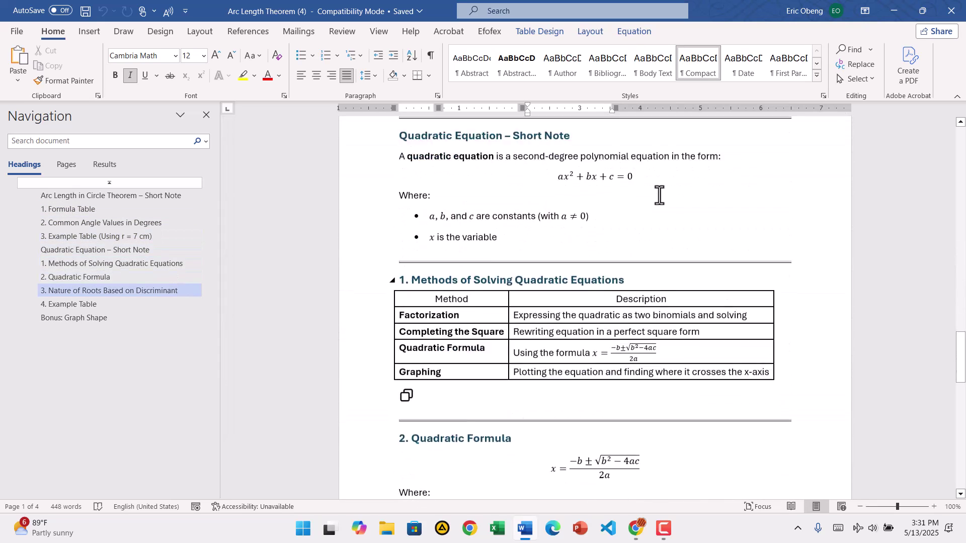
pyautogui.scroll(-15, 659, 195)
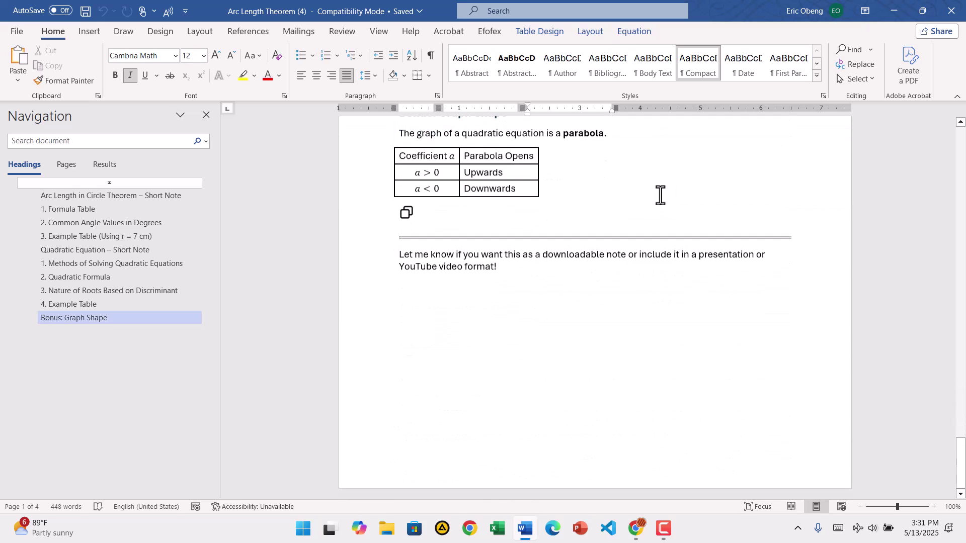
pyautogui.hotkey('alt', 'Tab')
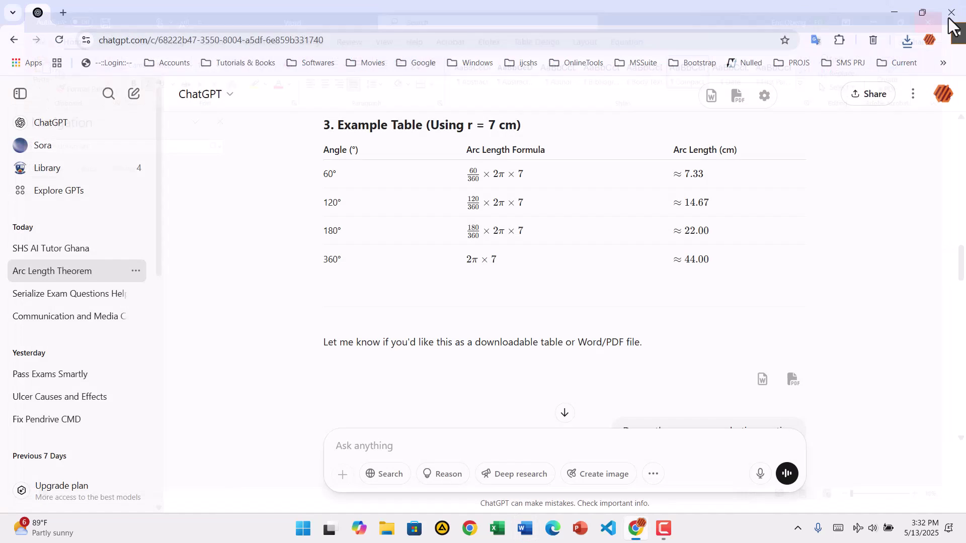
pyautogui.scroll(-8, 692, 222)
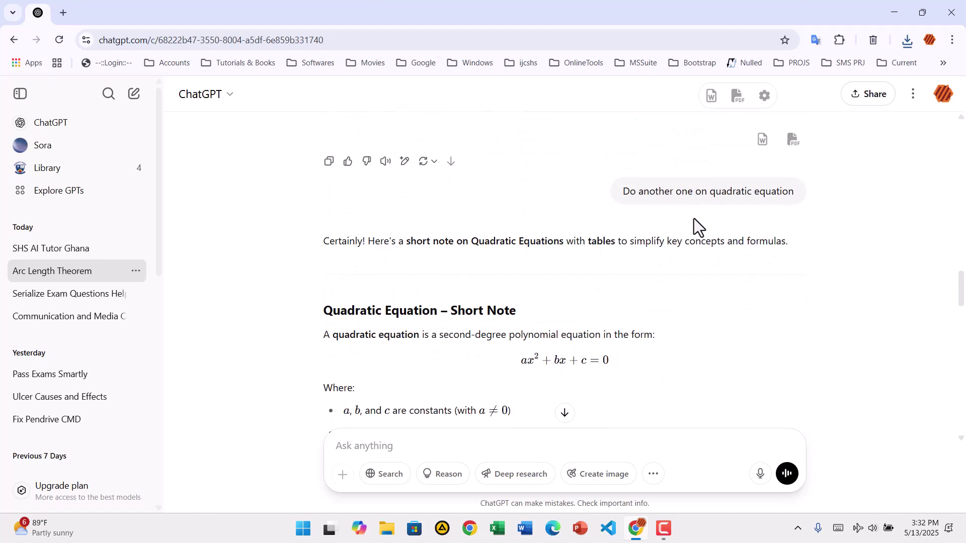
pyautogui.scroll(-12, 693, 219)
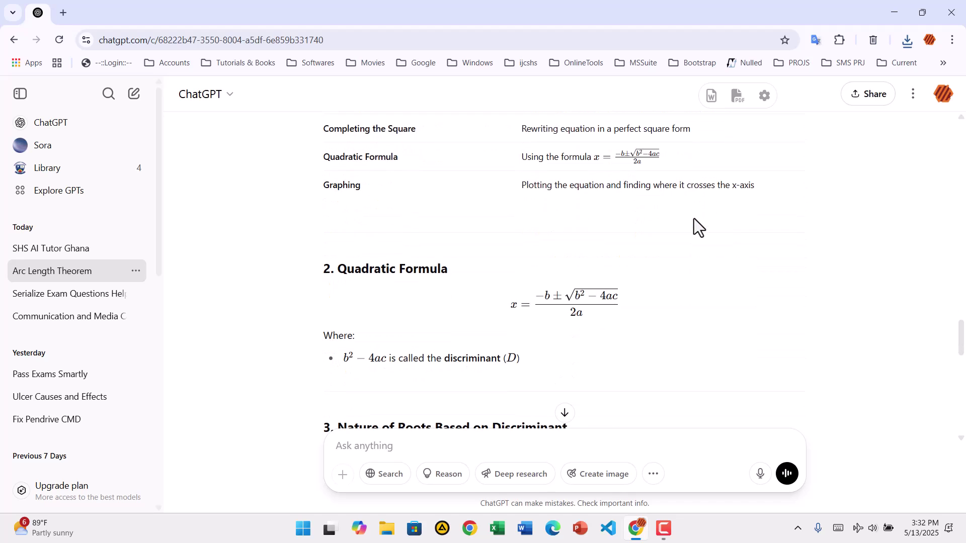
pyautogui.scroll(-4, 693, 218)
pyautogui.scroll(9, 693, 218)
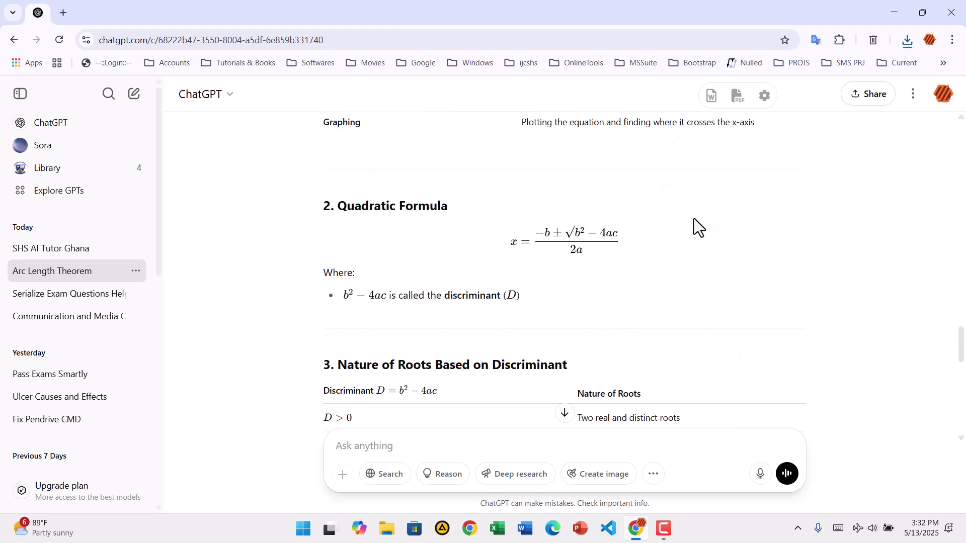